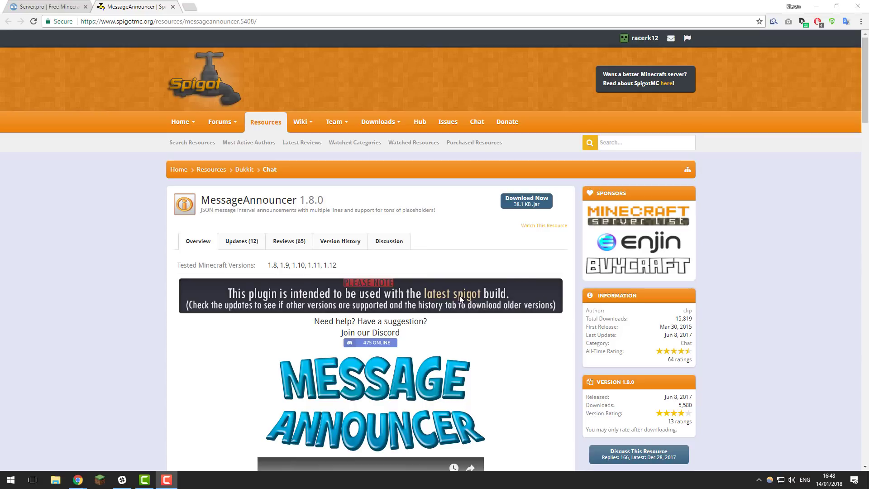
- Return to the factions.g-s.nu control panel tab after glancing at the MessageAnnouncer plugin page
click(55, 7)
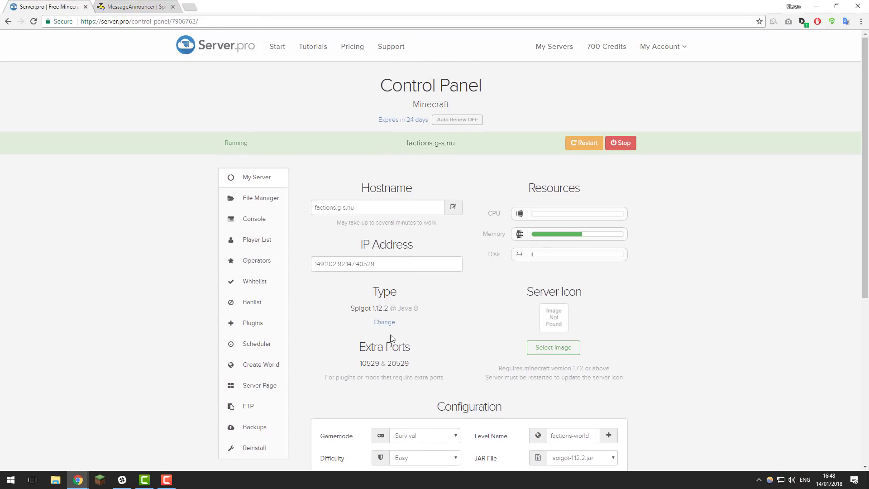
click(132, 7)
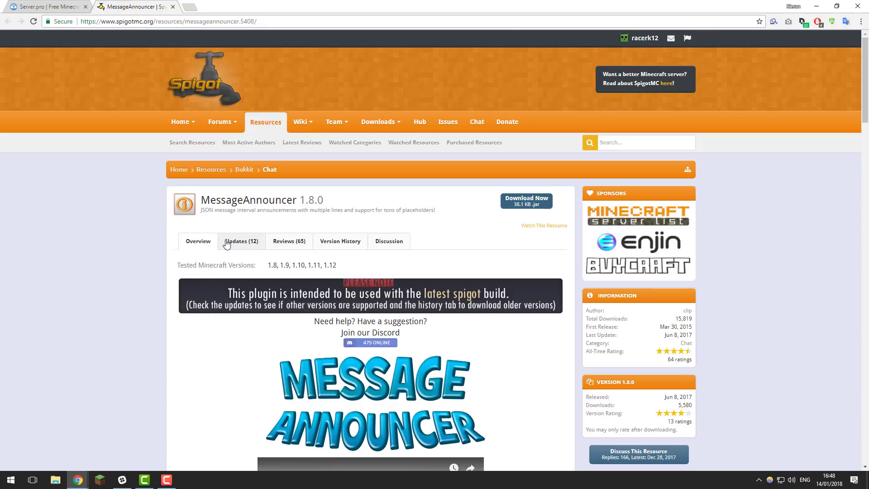
key(ctrl+shift+Tab)
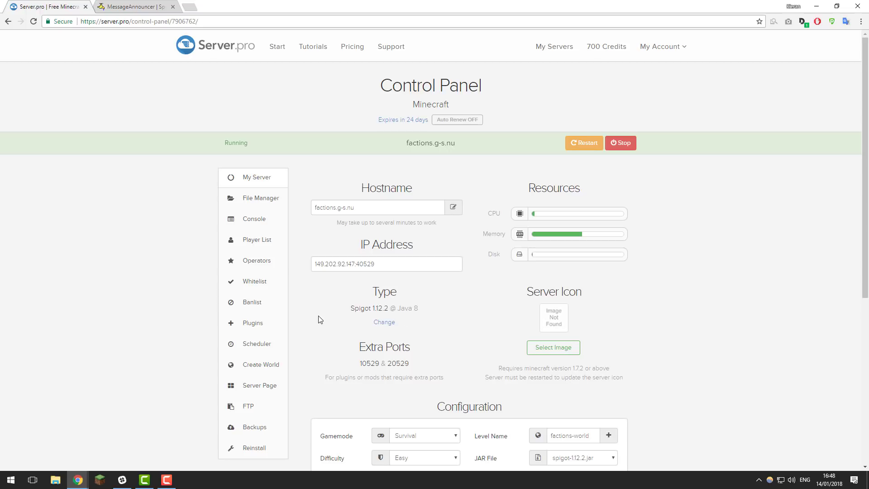
- Search the Spigot plugins for messageannouncer and install the latest MessageAnnouncer 1.8.0
click(270, 329)
click(467, 211)
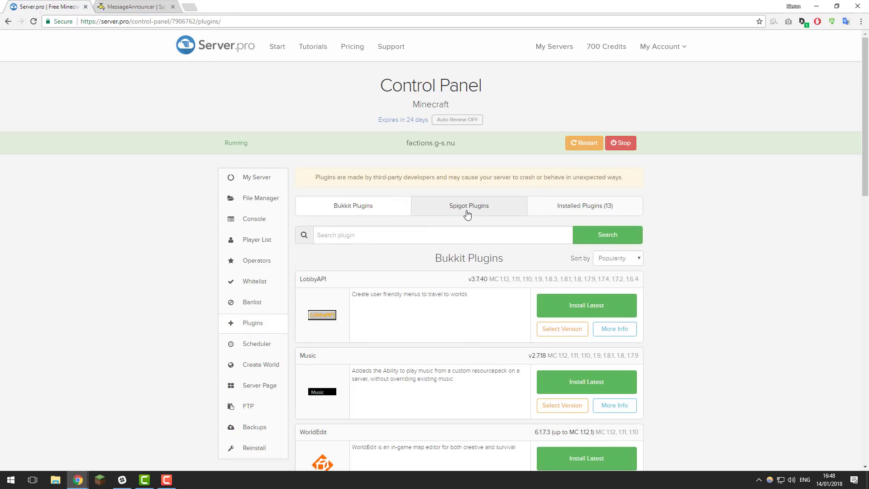
click(440, 233)
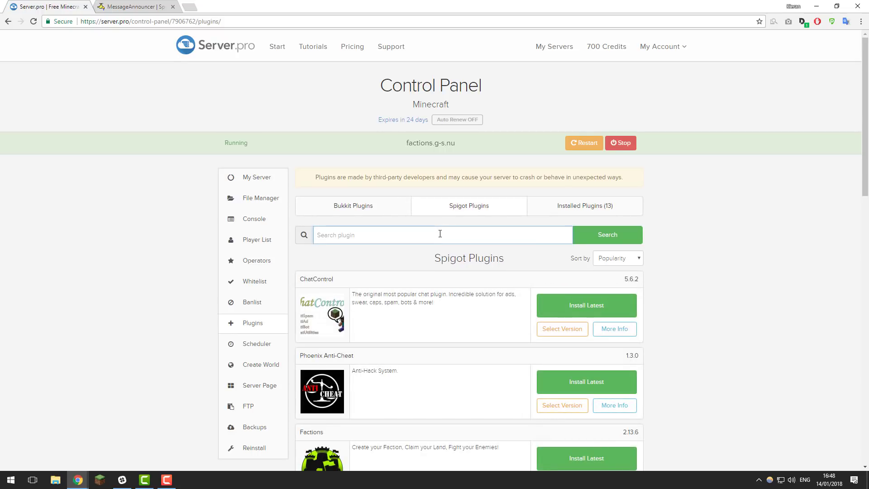
text(messageannouncer)
key(Return)
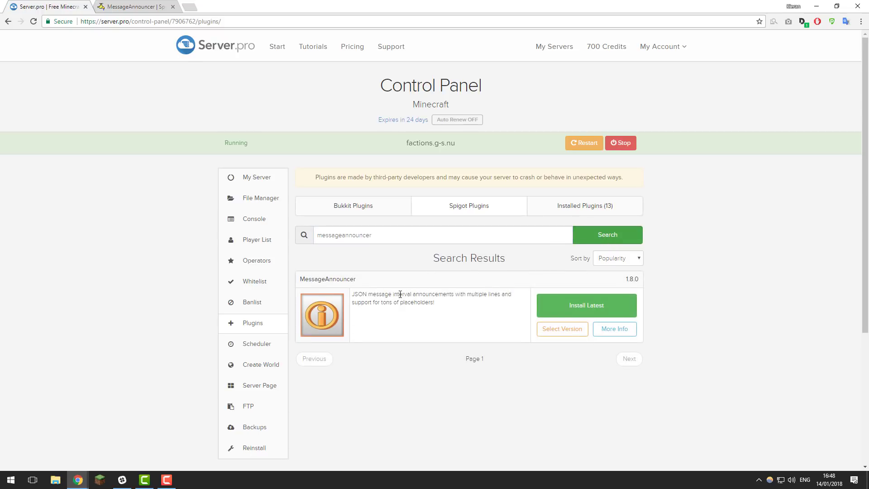
click(559, 303)
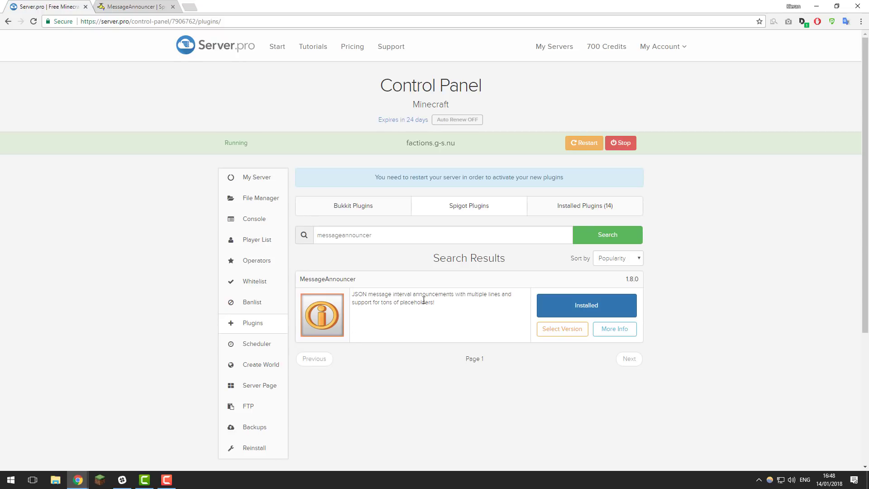
- Check the plugin's info page, then restart the server to activate it
click(615, 329)
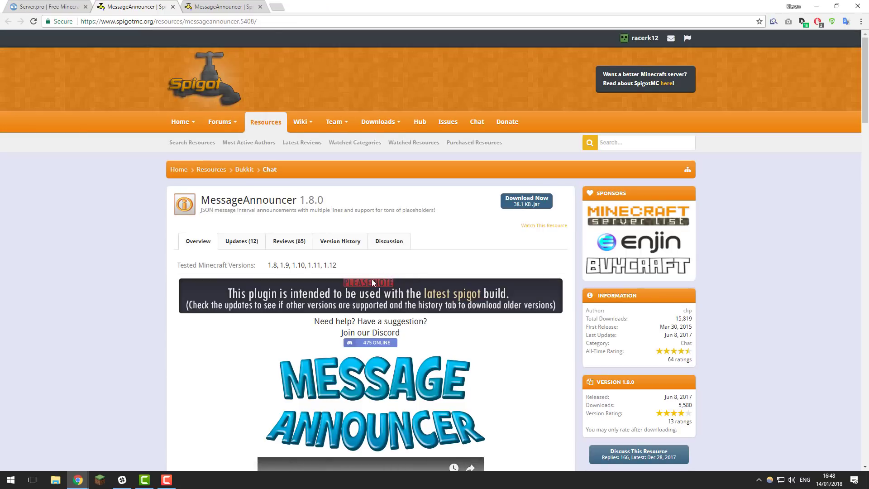
click(61, 6)
click(575, 142)
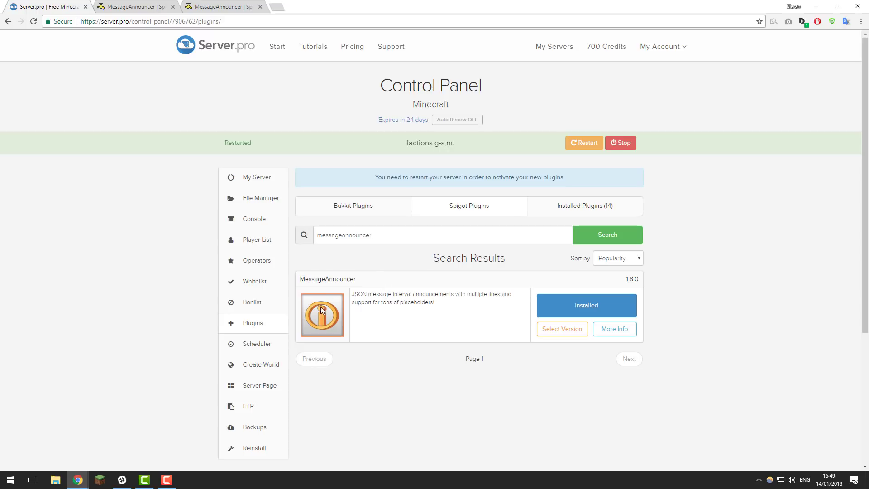
- In the File Manager, go to plugins, refresh the listing, and open the MessageAnnouncer folder
click(270, 204)
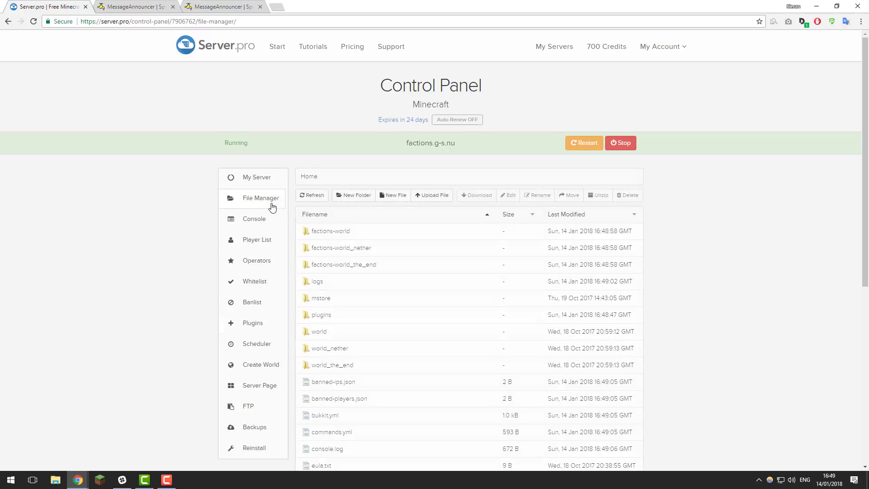
click(321, 315)
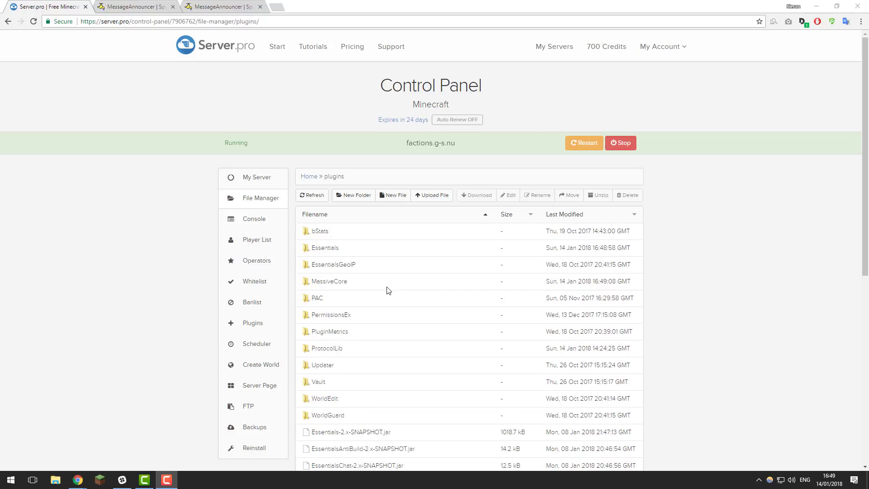
click(317, 198)
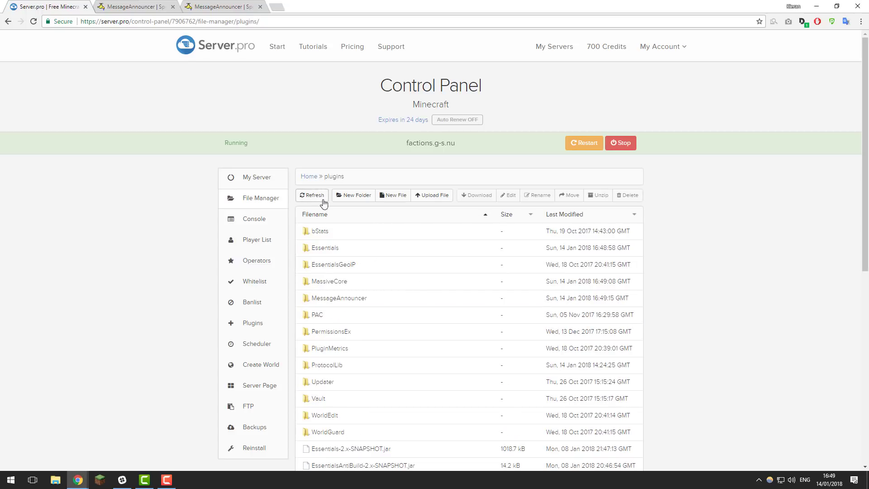
double_click(349, 303)
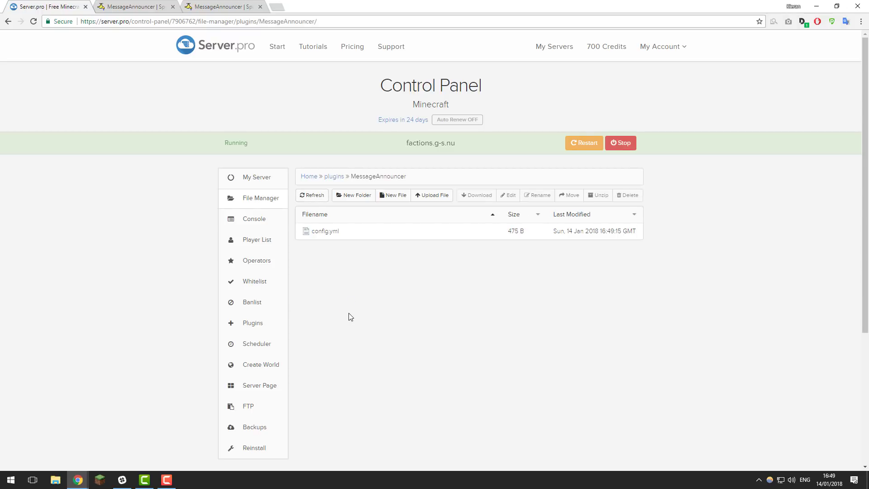
- Open config.yml, toggle announcer_enabled back to true, and set announcer_random to true
double_click(334, 233)
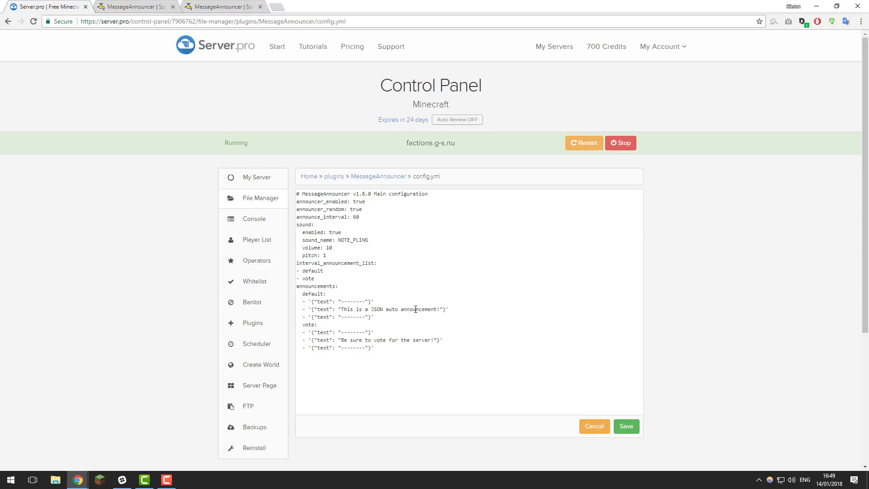
double_click(362, 202)
text(fals)
text(e)
double_click(362, 203)
text(true)
double_click(360, 209)
text(false)
key(BackSpace)
key(BackSpace)
key(BackSpace)
key(BackSpace)
key(BackSpace)
text(true)
- Change announce_interval to 120, then 30, and look over the sound settings and interval list
key(BackSpace)
key(BackSpace)
text(120)
key(BackSpace)
key(BackSpace)
key(BackSpace)
text(30)
drag(334, 257, 295, 228)
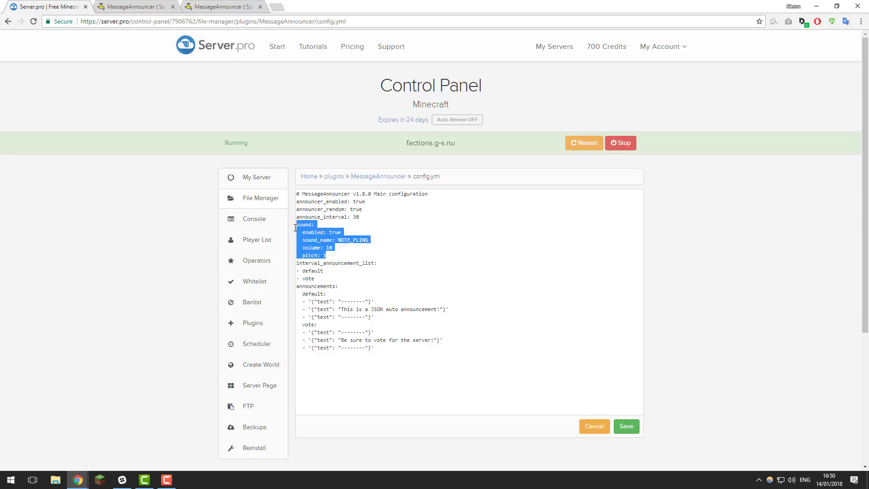
click(335, 248)
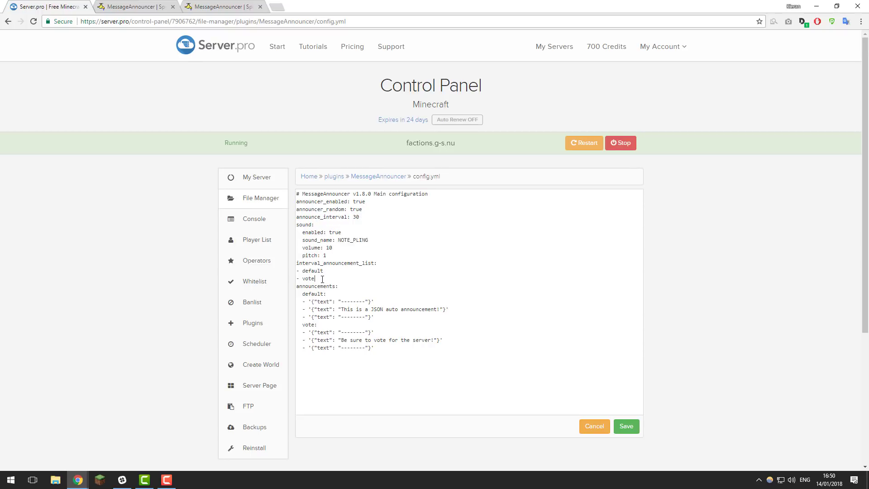
drag(322, 279, 296, 264)
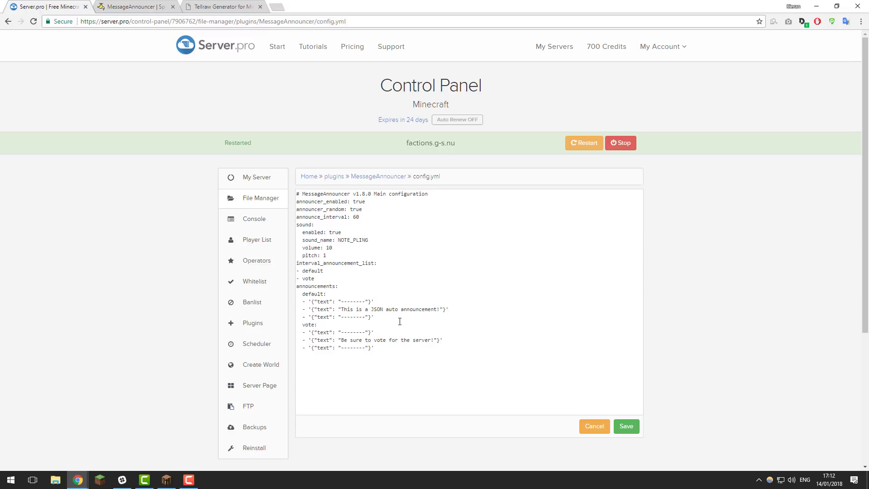
- Copy the vote announcement block and paste a duplicate below it
click(356, 289)
drag(311, 309, 451, 309)
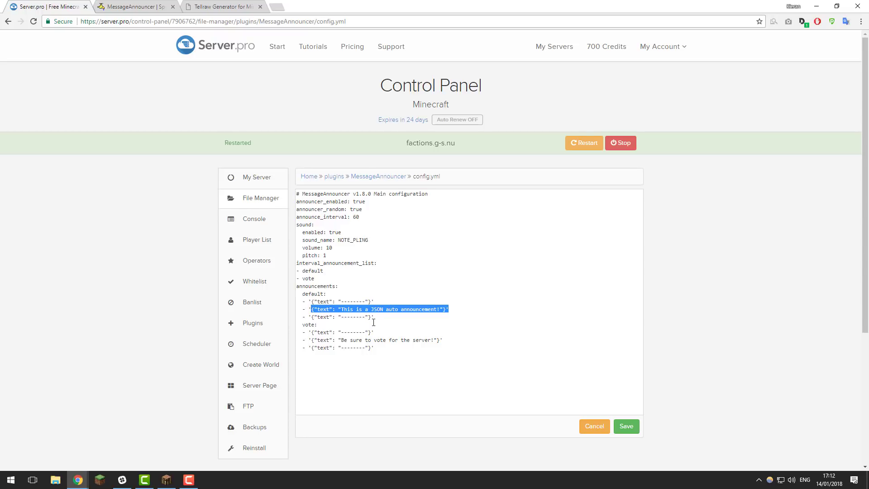
drag(383, 352, 297, 326)
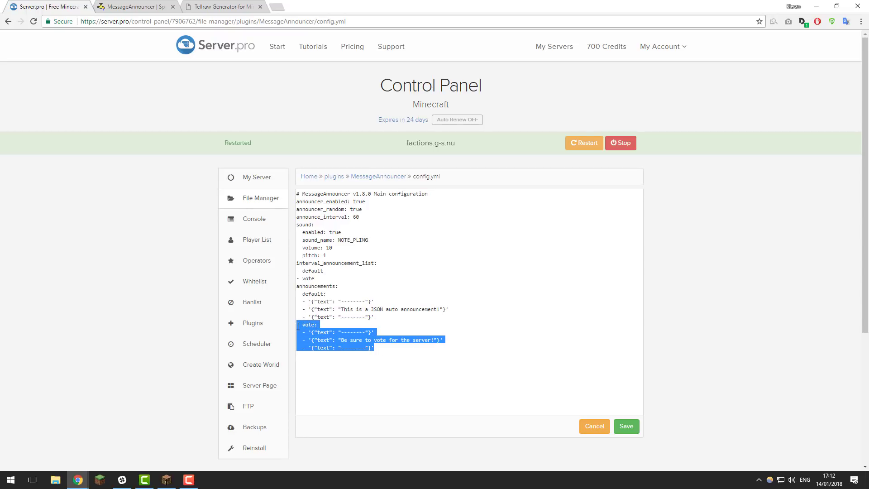
right_click(342, 340)
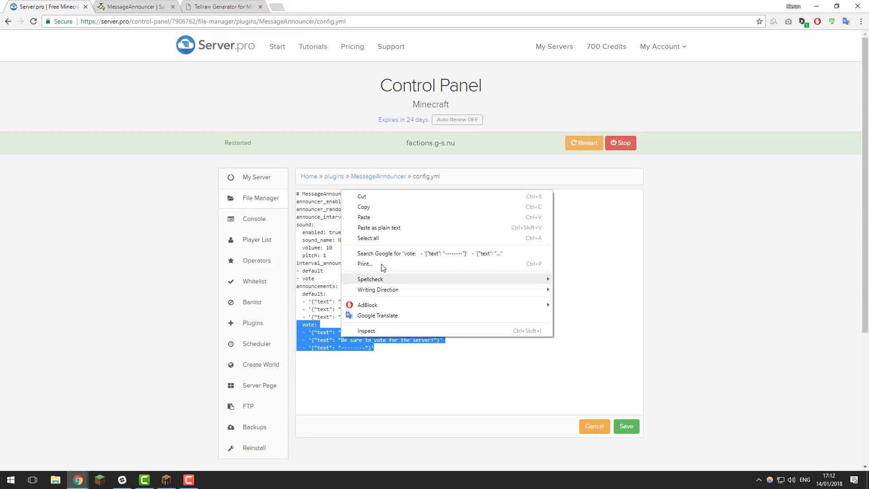
click(364, 206)
click(383, 346)
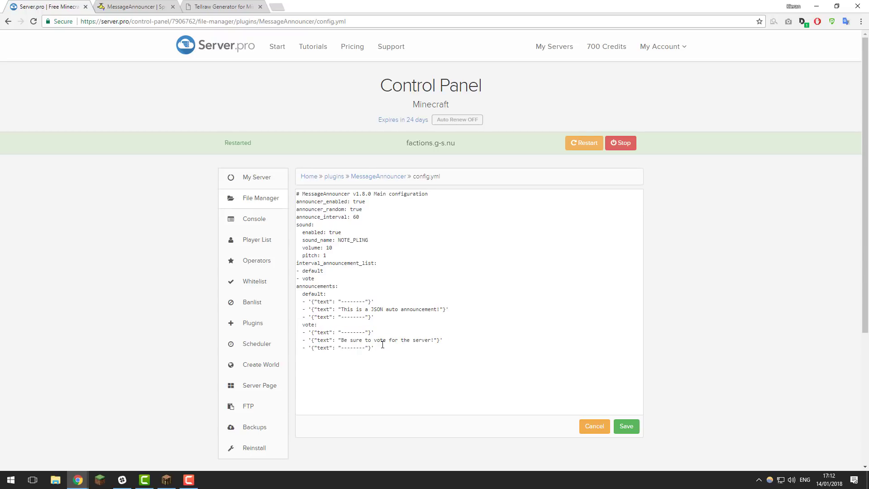
key(Return)
key(ctrl+v)
- Rename the copied group to donation and clear its old vote message text
double_click(307, 356)
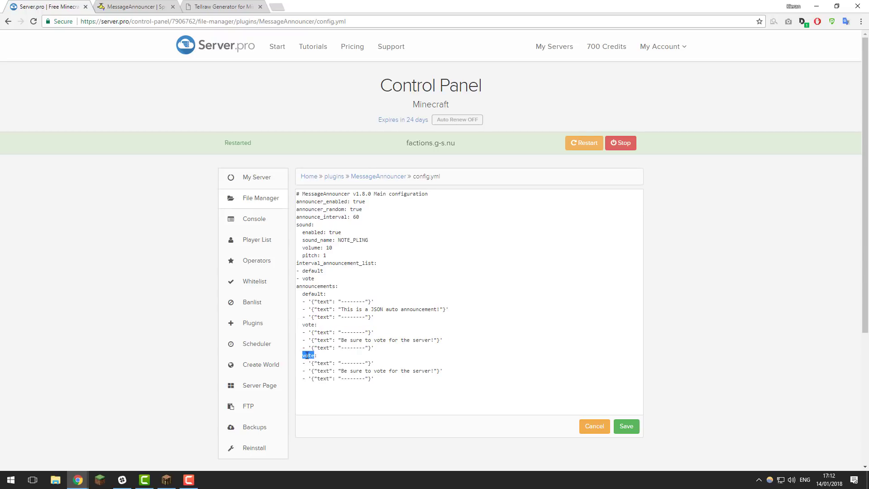
text(donation)
drag(434, 371, 341, 372)
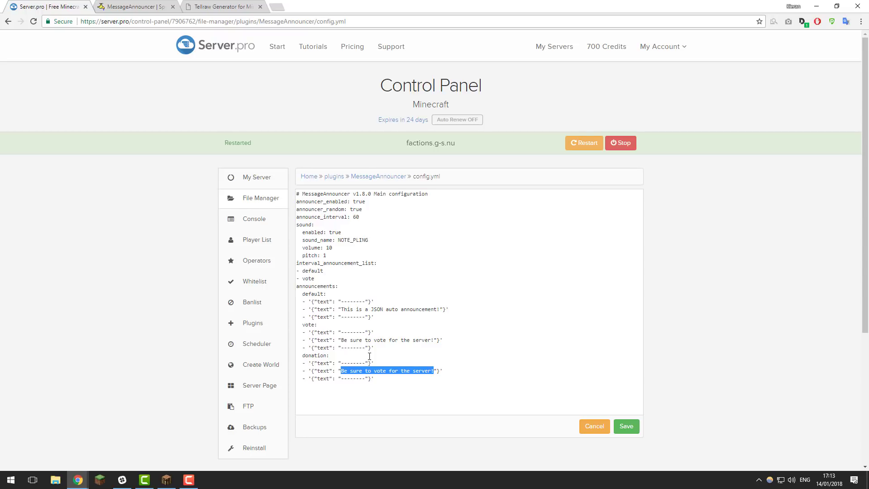
key(BackSpace)
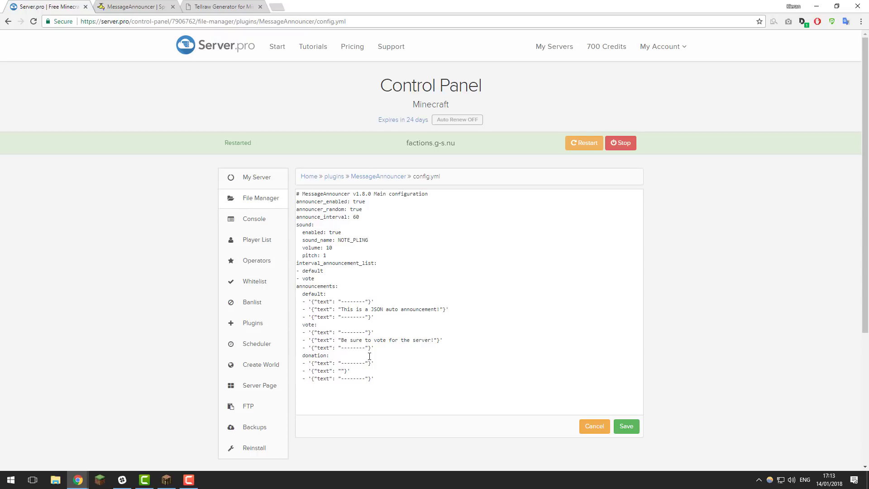
- Enter 'Thanks for playing, please consider donating!' as the donation message and remove the extra dash lines
text(Thanks for playing, please consider donating!)
drag(484, 371, 297, 372)
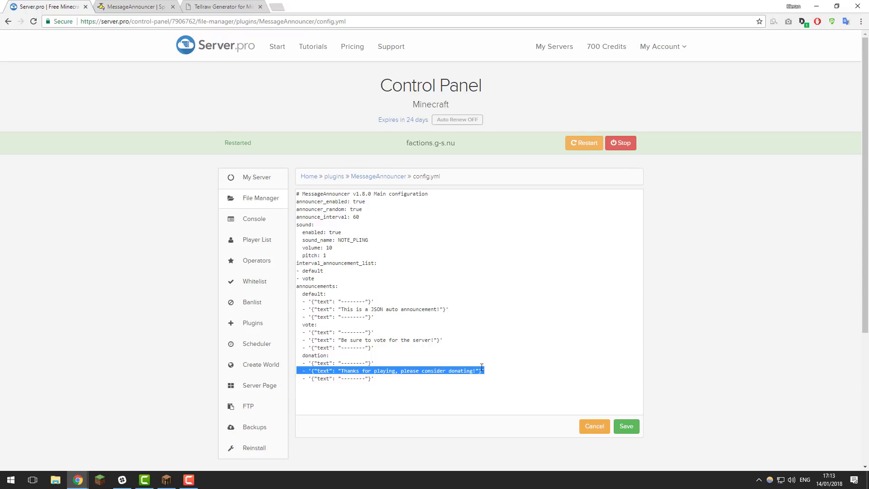
key(ctrl+c)
key(End)
key(Return)
key(ctrl+v)
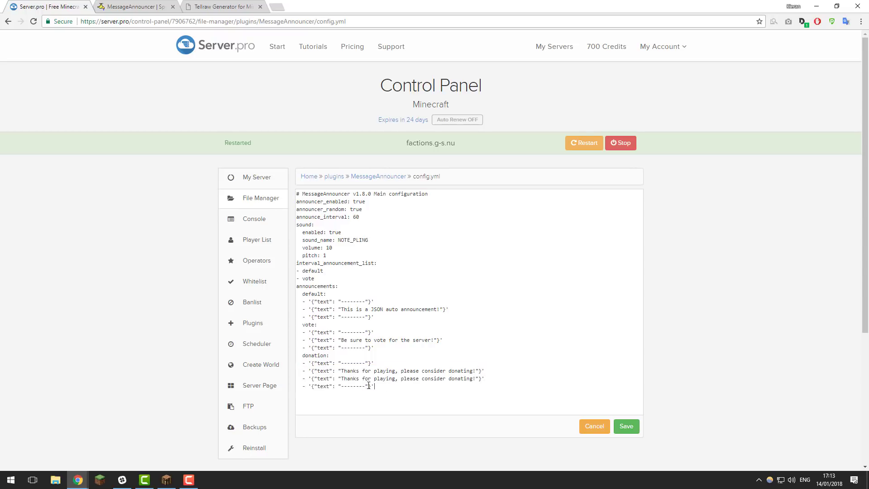
drag(374, 385, 287, 381)
key(BackSpace)
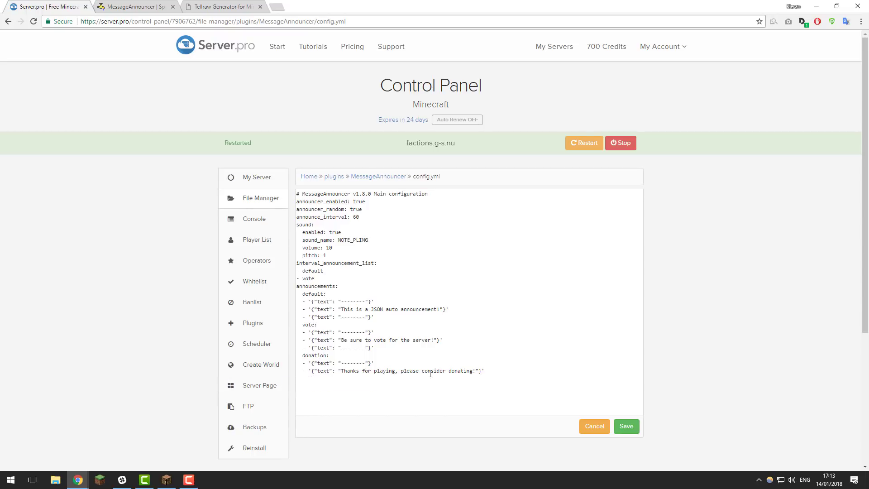
drag(404, 360, 403, 356)
key(BackSpace)
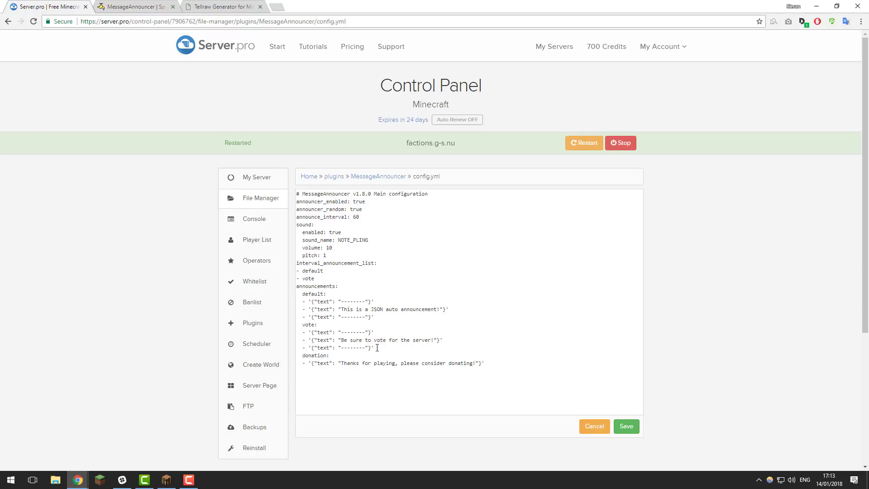
- Delete the vote block and change the default message to 'Thanks for playing let us know how we can improve!'
drag(382, 347, 401, 314)
key(BackSpace)
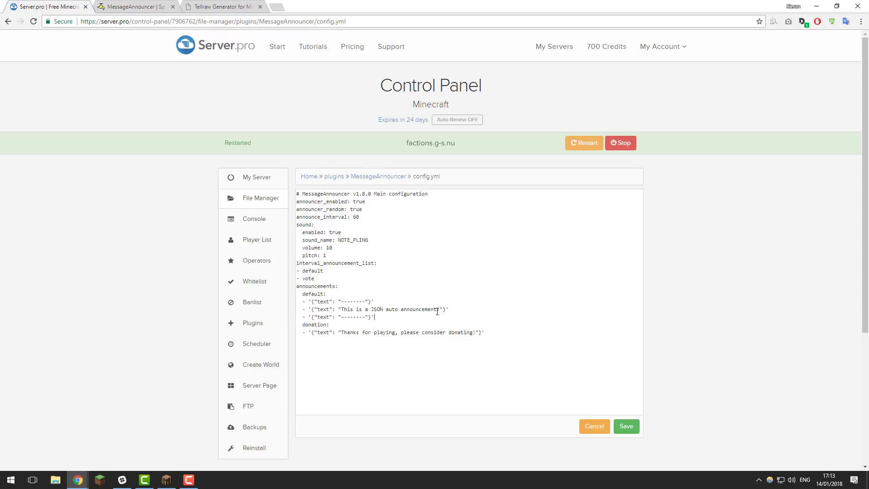
drag(440, 309, 341, 310)
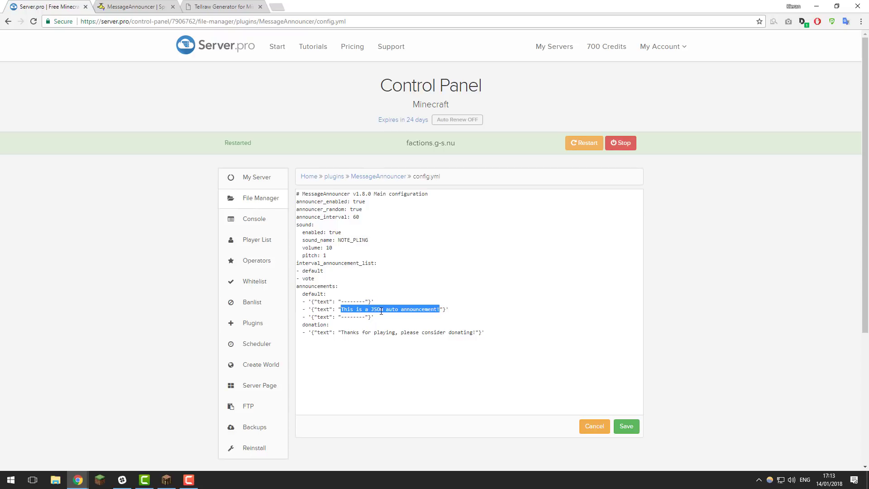
text(Thanks for playing,)
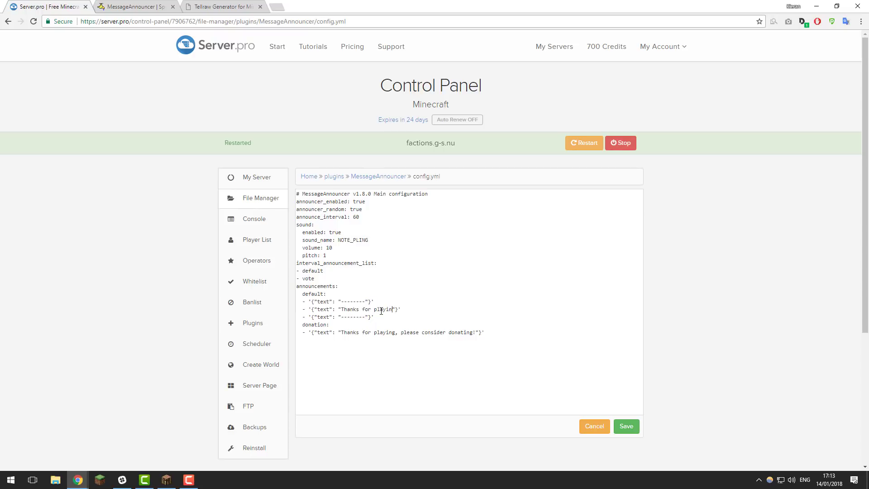
key(BackSpace)
key(BackSpace)
text(let us know how we can improve!)
- Try inserting an &7 colour code in the default message, then remove it
drag(490, 310, 430, 318)
click(430, 321)
click(468, 309)
text(&7)
key(BackSpace)
key(BackSpace)
- Copy the 'Thanks for playing let us know how we can improve!' text for the Tellraw Generator
click(223, 6)
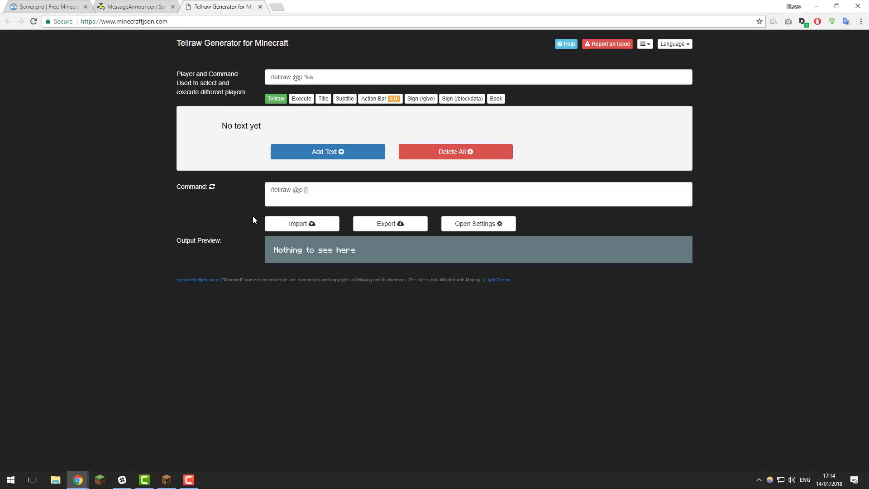
click(60, 9)
drag(490, 308, 341, 309)
right_click(348, 307)
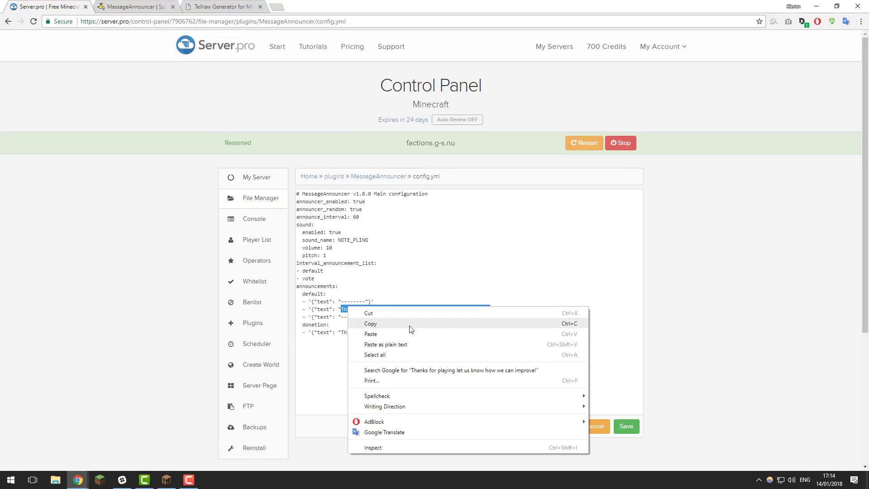
click(409, 324)
click(221, 5)
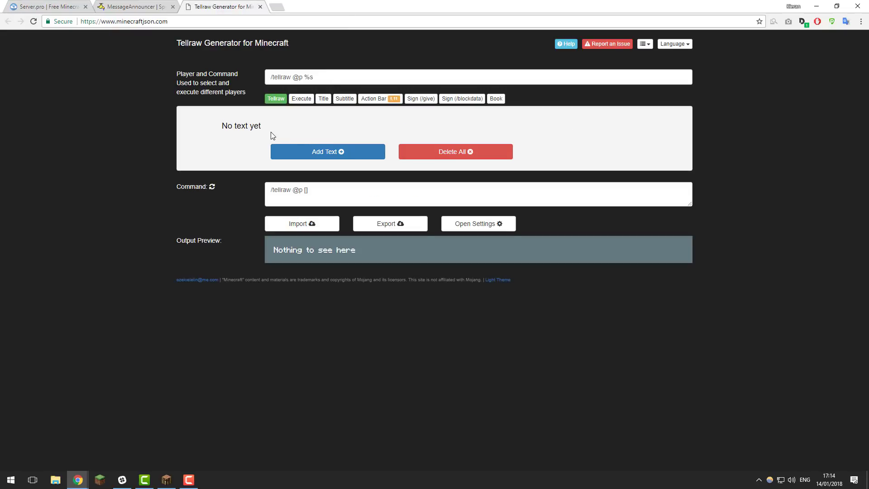
- Add a new text component containing the pasted improve message
click(324, 155)
click(241, 106)
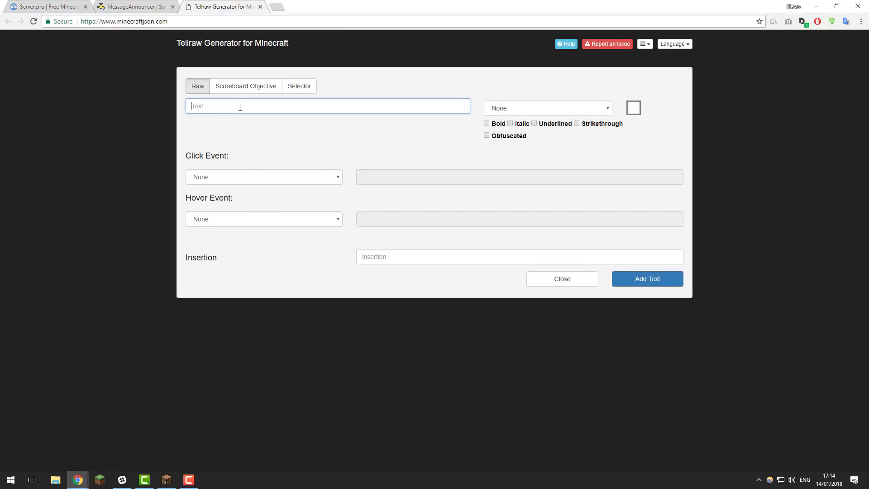
right_click(240, 109)
click(290, 159)
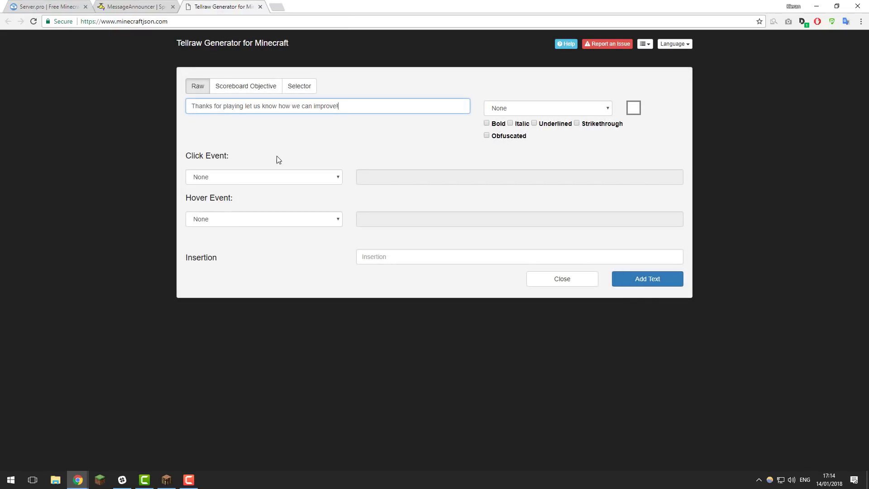
- Colour the text Aqua, after briefly trying bold, italic and Dark Aqua
click(486, 123)
click(510, 123)
click(534, 113)
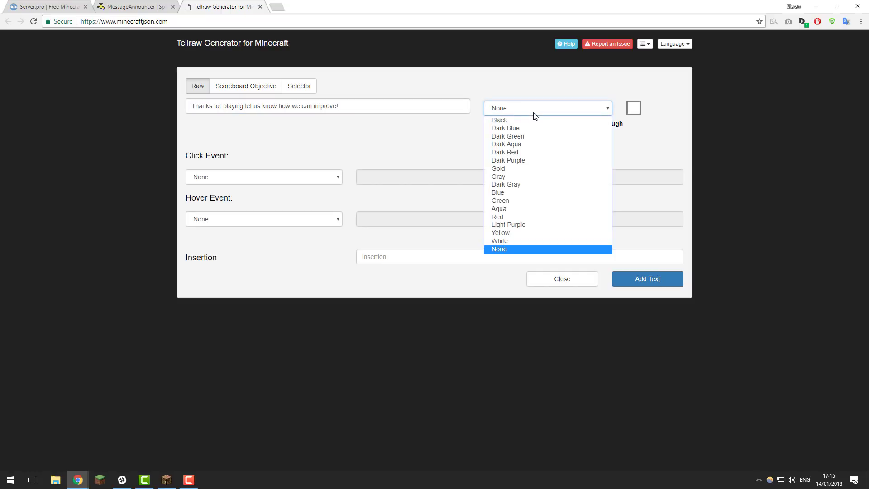
click(511, 145)
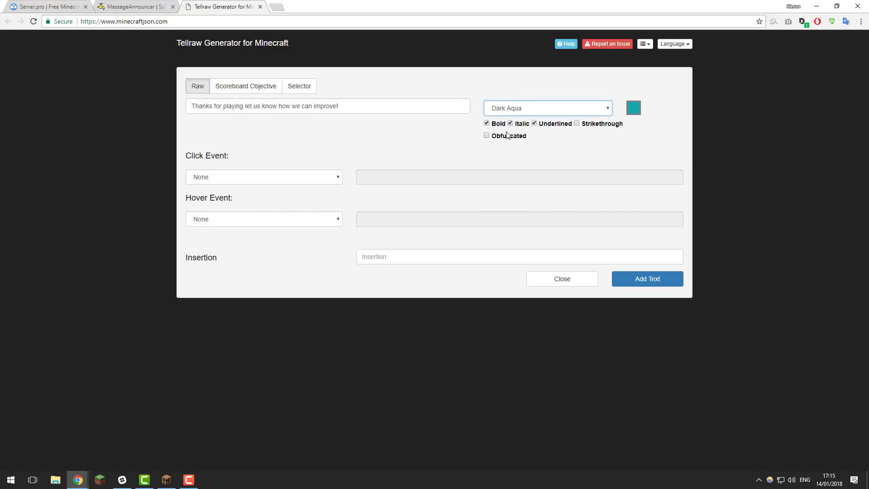
click(520, 126)
click(537, 125)
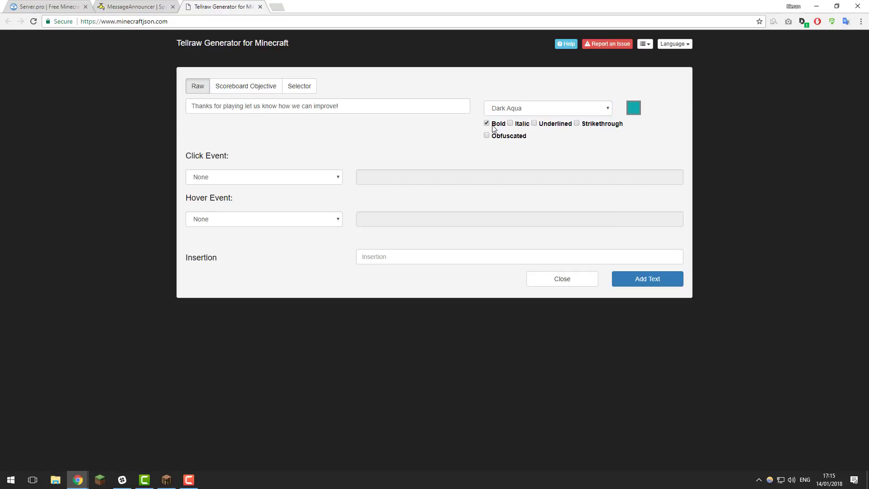
click(512, 108)
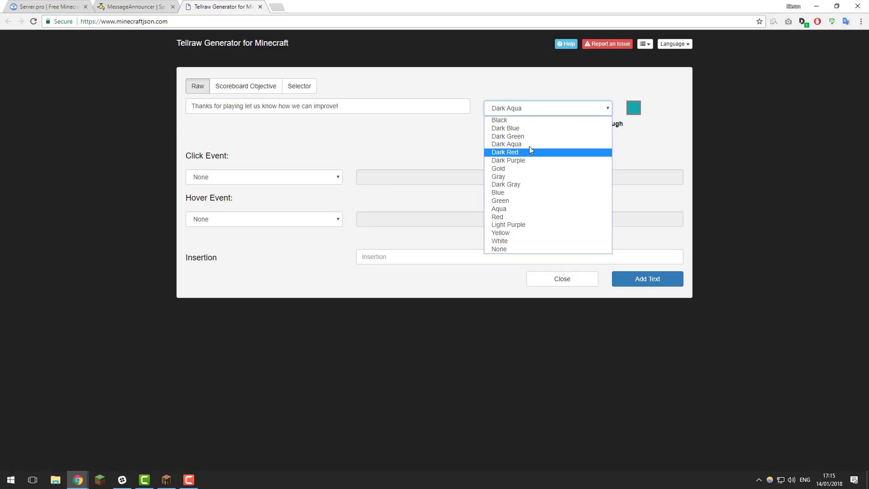
click(525, 208)
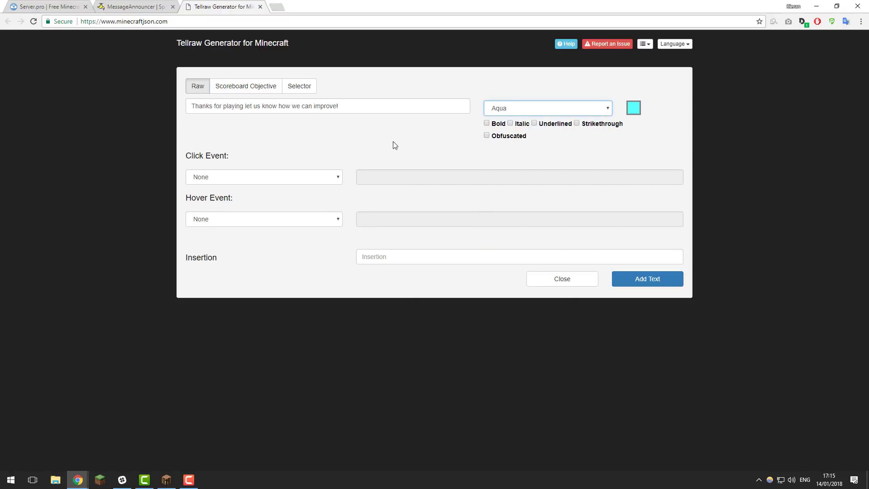
- Add the aqua component to the command and select its generated JSON
click(648, 284)
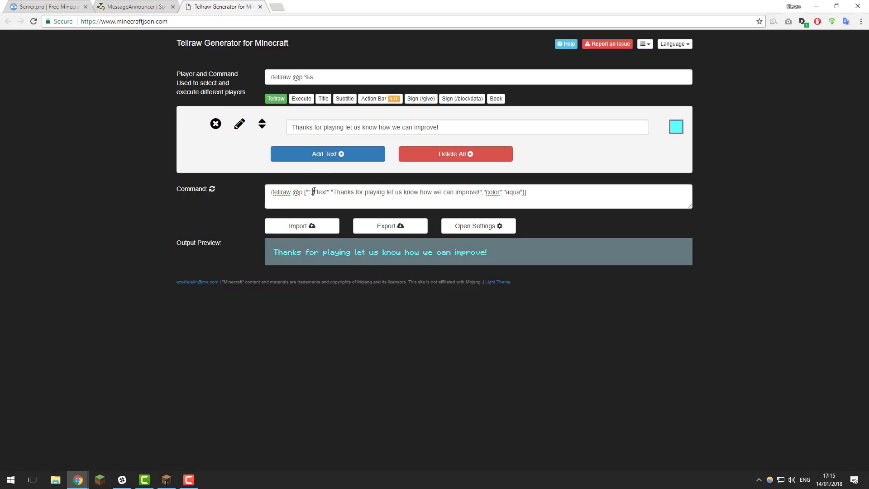
drag(313, 192, 524, 193)
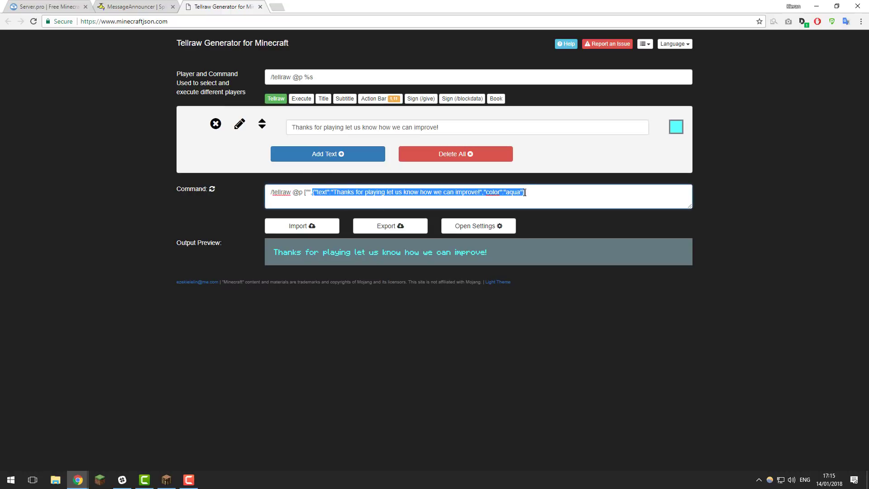
click(45, 7)
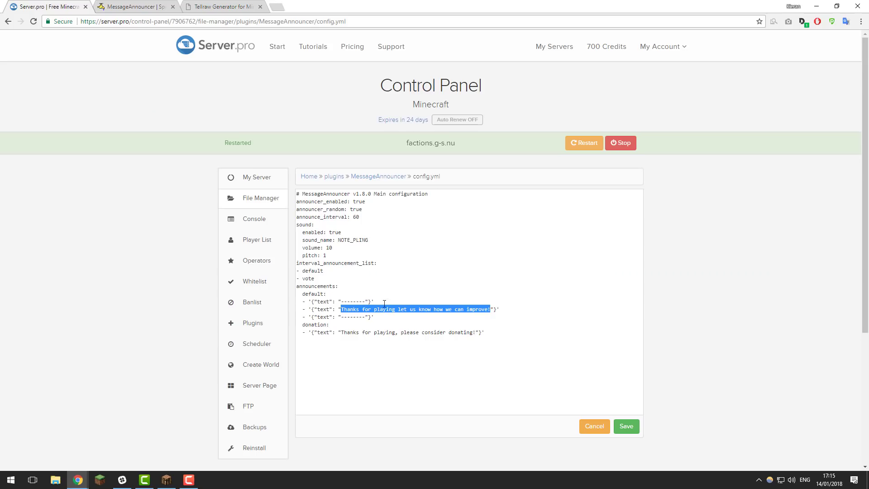
click(217, 6)
- Replace the improve announcement line in config.yml with the copied aqua JSON
right_click(491, 195)
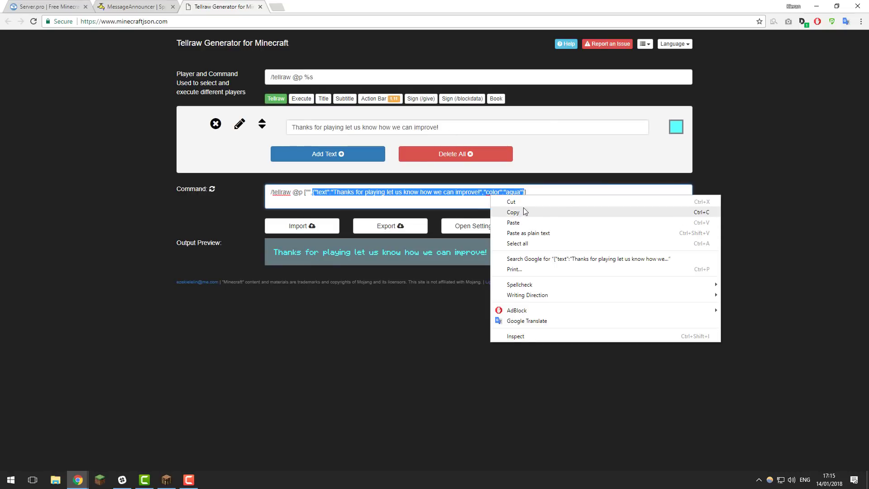
click(524, 211)
click(52, 4)
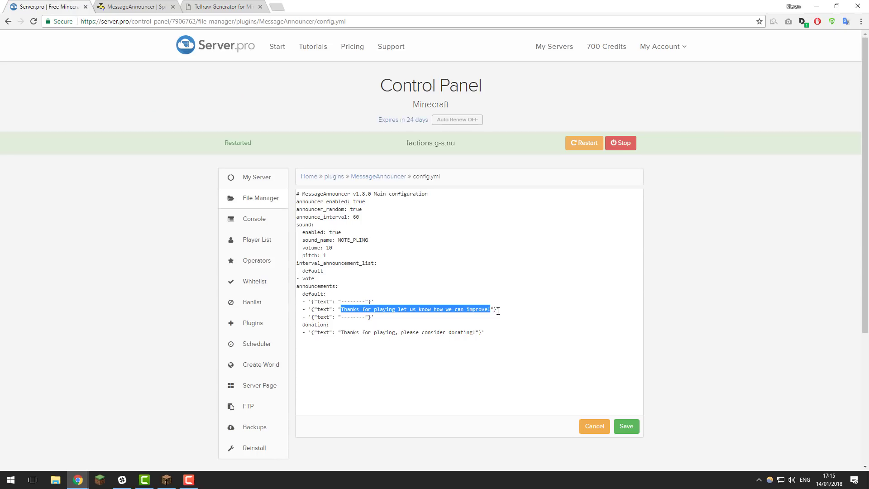
drag(498, 309, 312, 311)
right_click(335, 310)
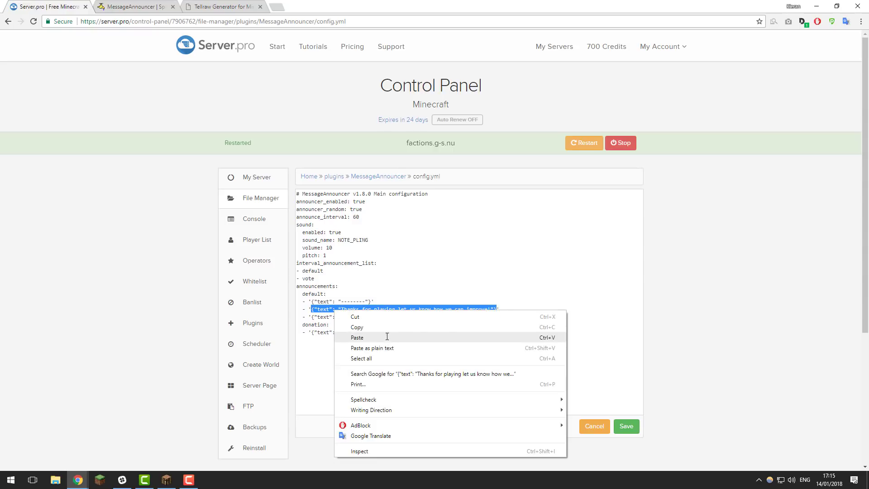
click(388, 336)
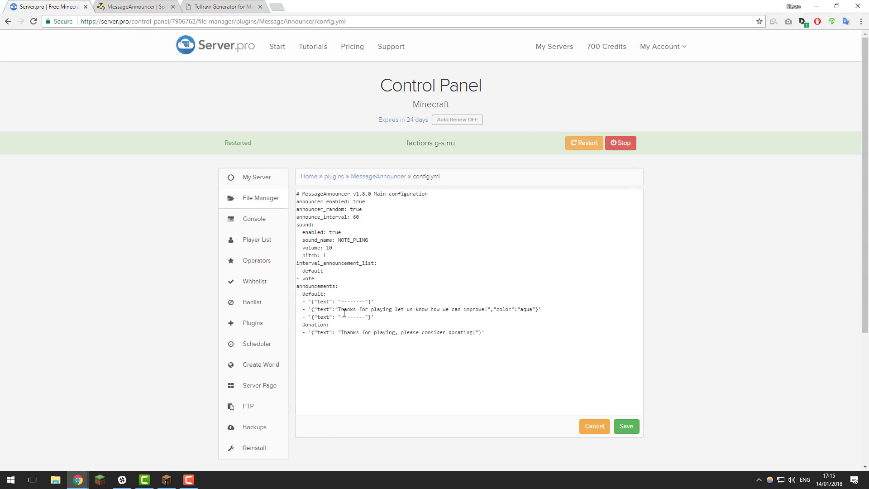
click(310, 309)
drag(318, 317, 367, 315)
- Change vote to donation in interval_announcement_list, save config.yml, and restart the server
double_click(309, 278)
text(donation)
key(Return)
text(- )
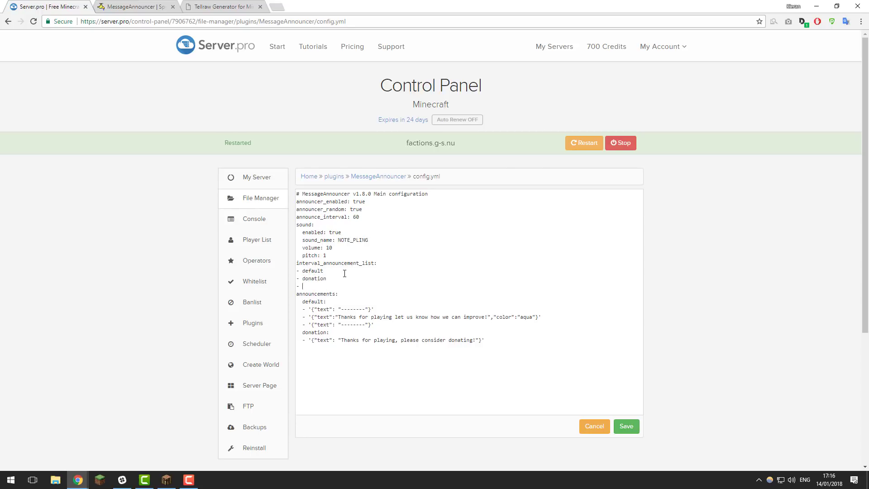
text(vore)
key(Return)
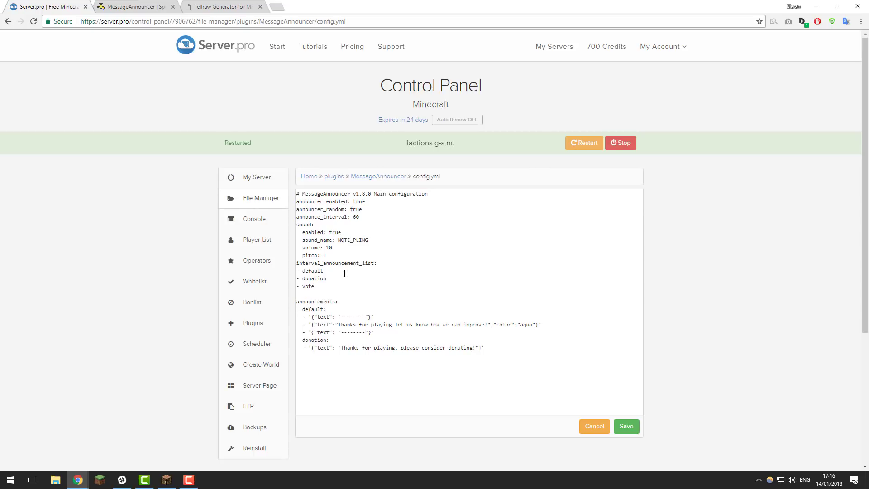
key(BackSpace)
key(BackSpace)
key(BackSpace)
key(BackSpace)
key(BackSpace)
key(BackSpace)
key(BackSpace)
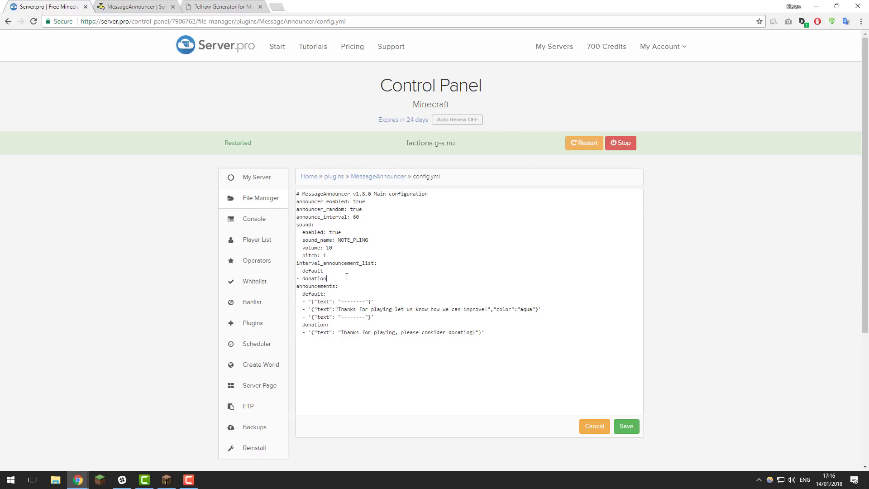
click(627, 426)
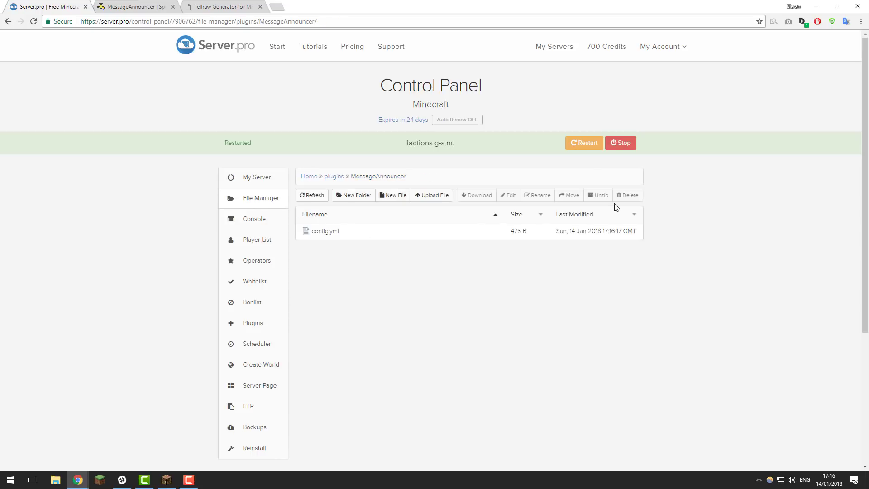
click(584, 143)
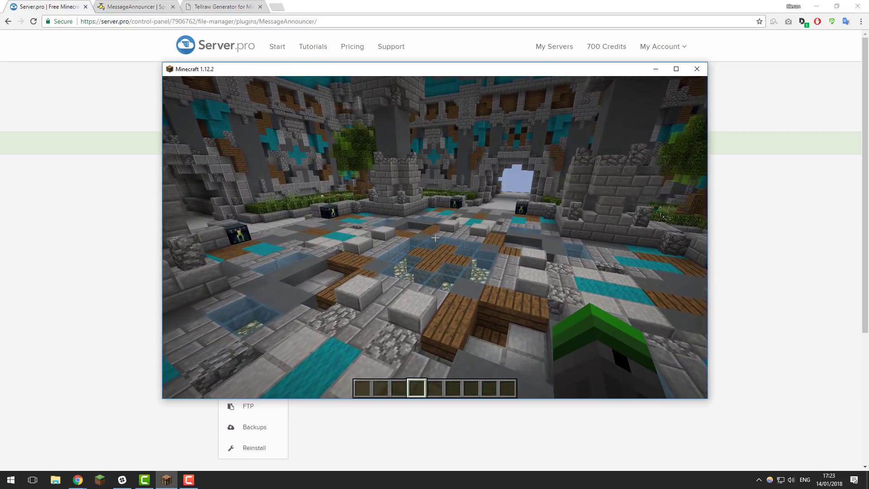
- Run /msa help in the game chat and read the listed MessageAnnouncer commands
key(t)
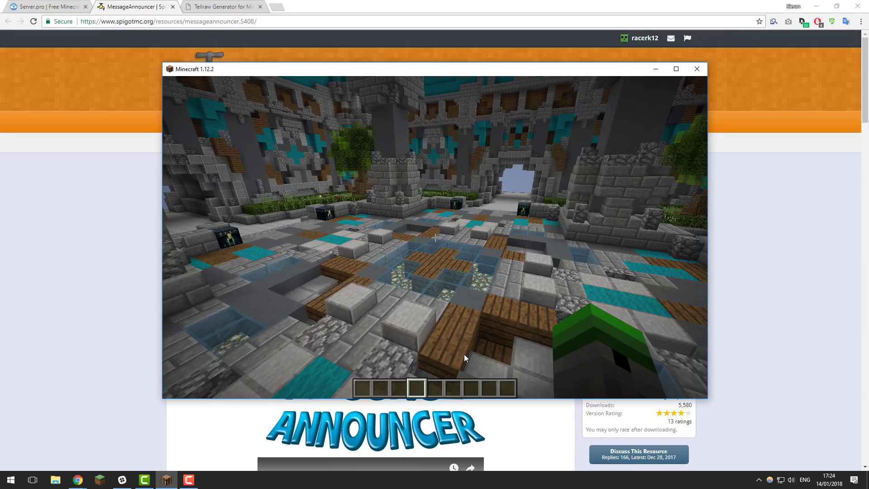
key(Escape)
key(Escape)
text(/msa help)
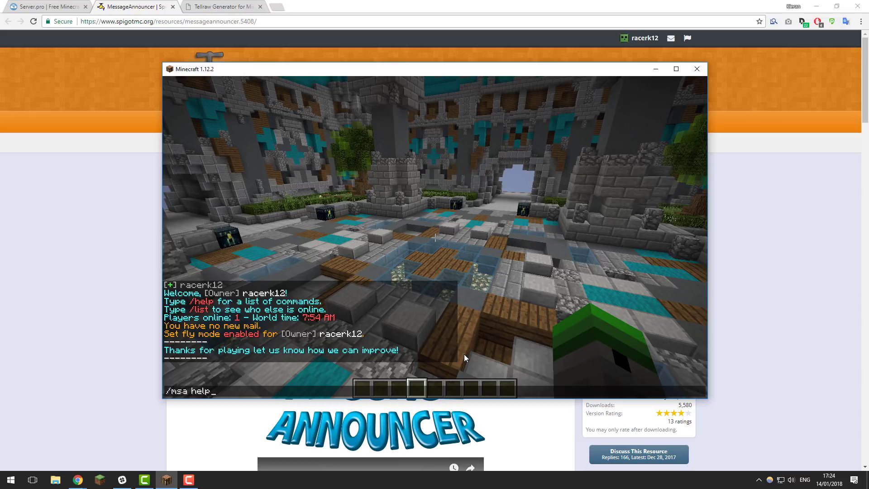
key(Return)
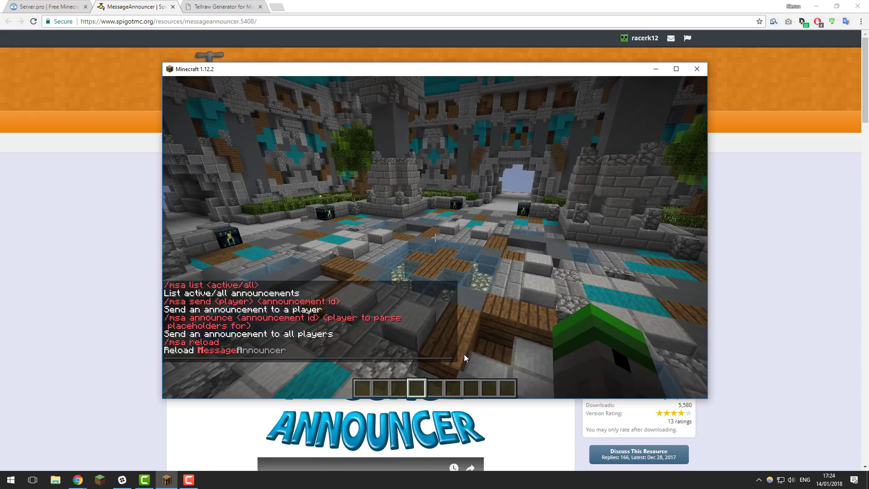
key(t)
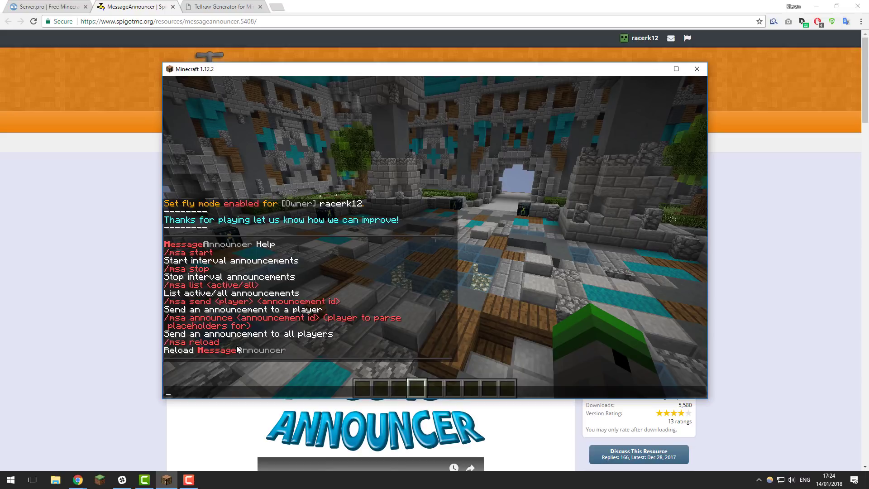
key(Escape)
- Walk around the plaza until 'Thanks for playing, please consider donating!' is broadcast
key(w)
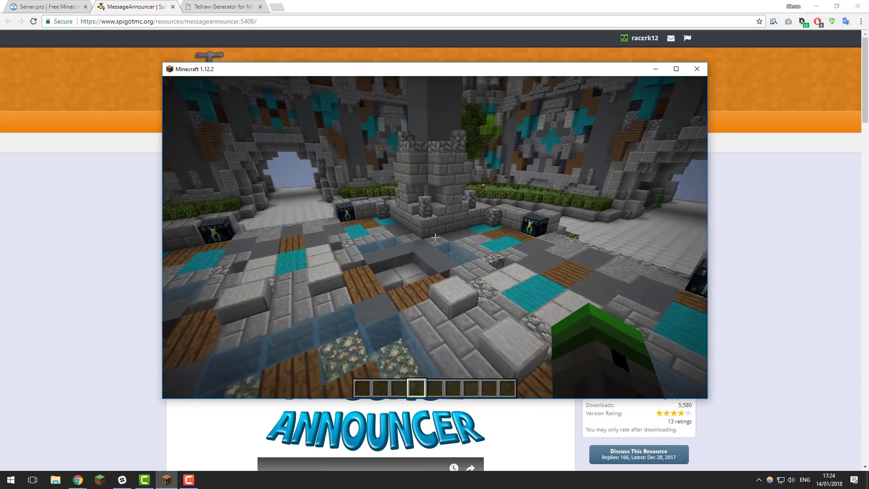
key(w)
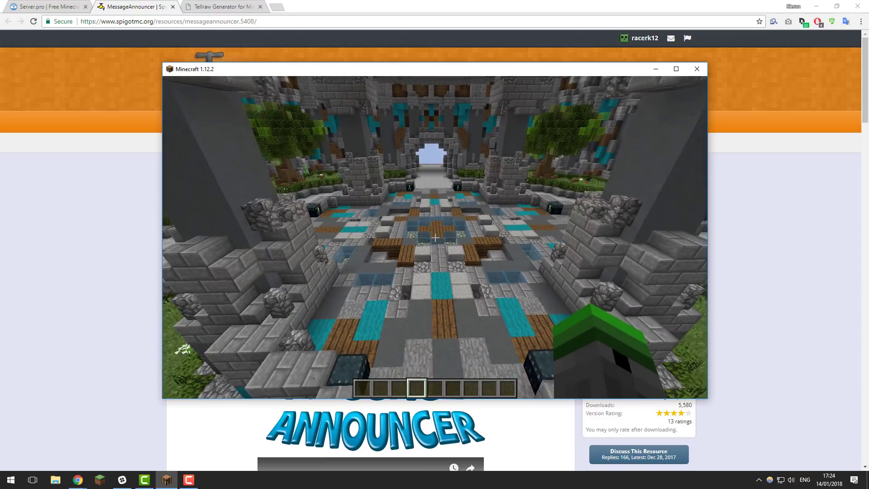
key(w)
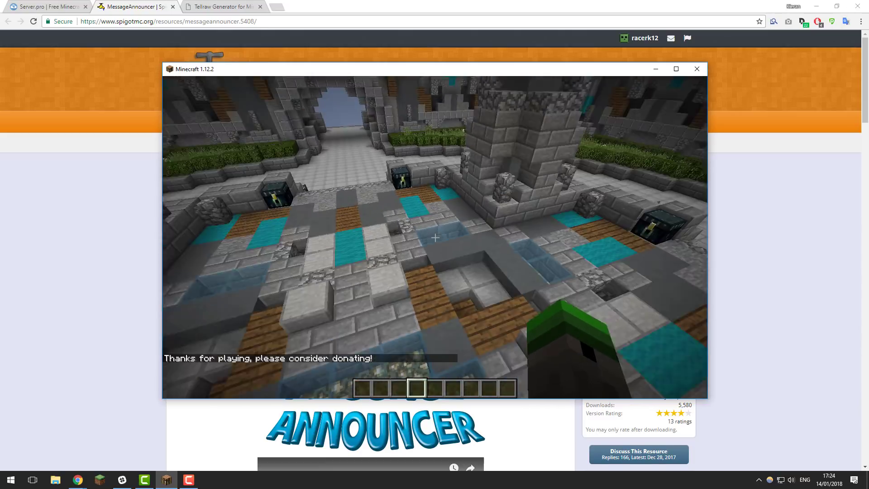
key(w)
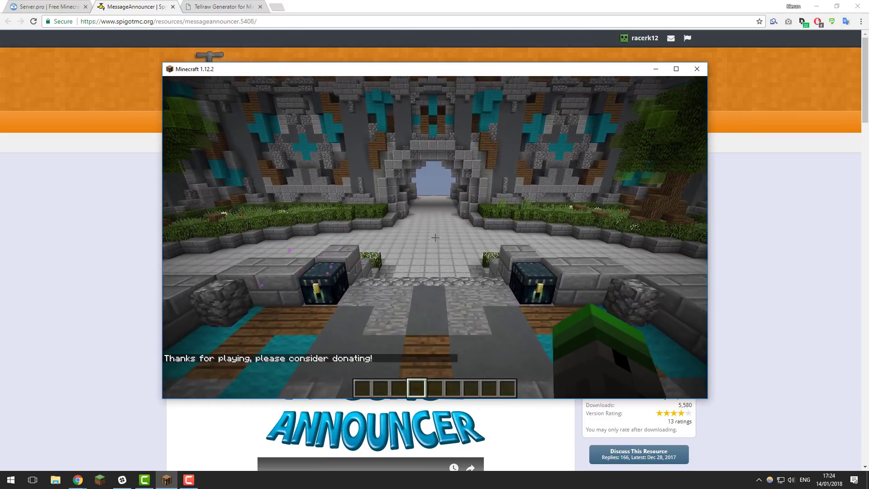
key(w)
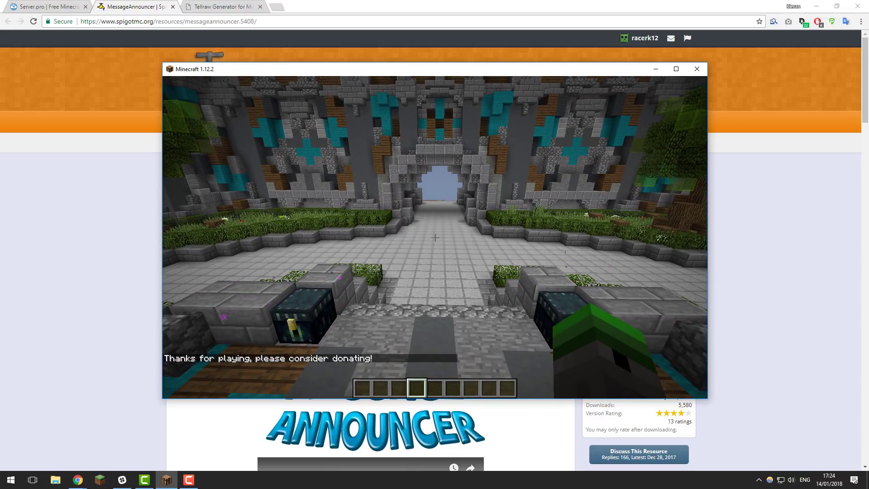
key(s)
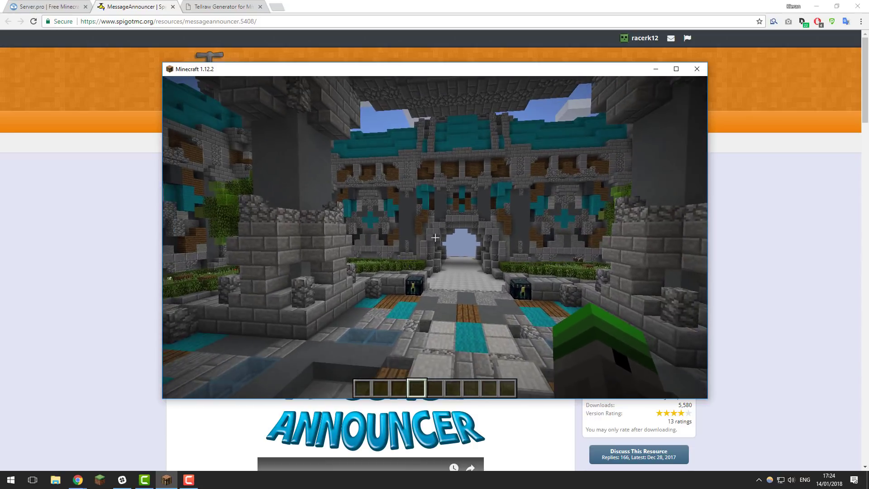
- Pause the game, view Server.pro's Message Us support form, then return to the MessageAnnouncer Spigot page
key(Escape)
click(29, 5)
click(391, 46)
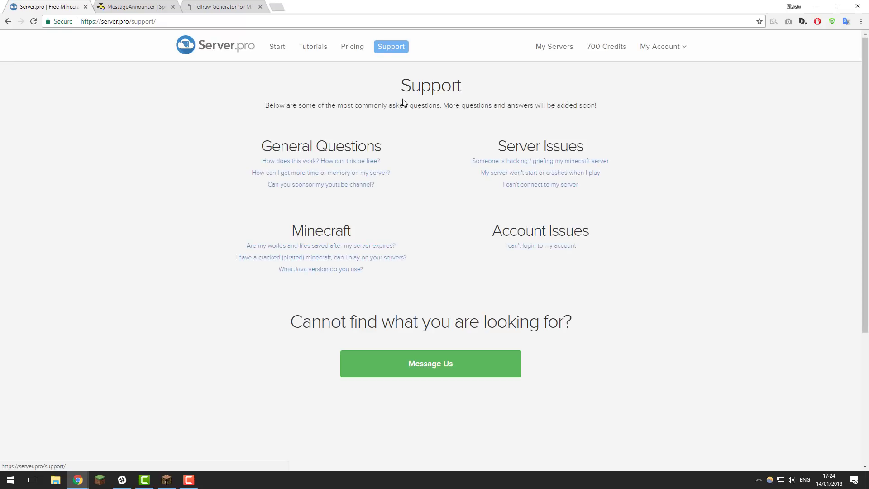
click(384, 362)
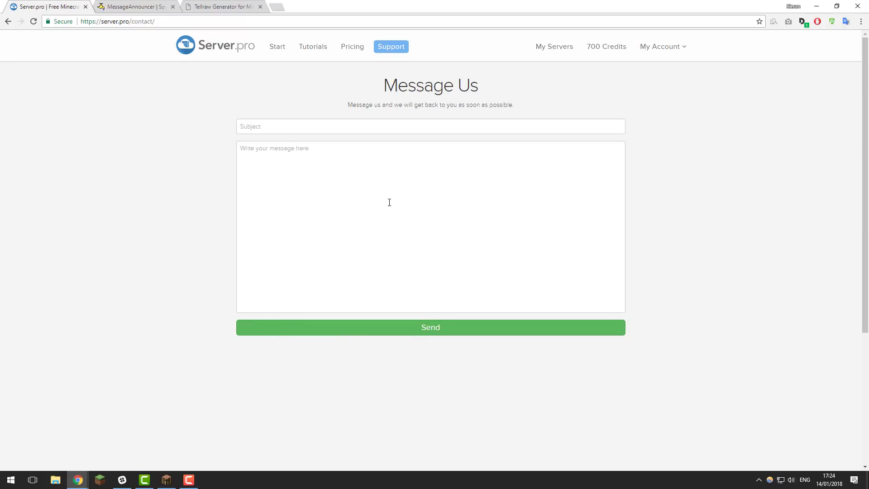
click(131, 6)
scroll(414, 330, down, 2)
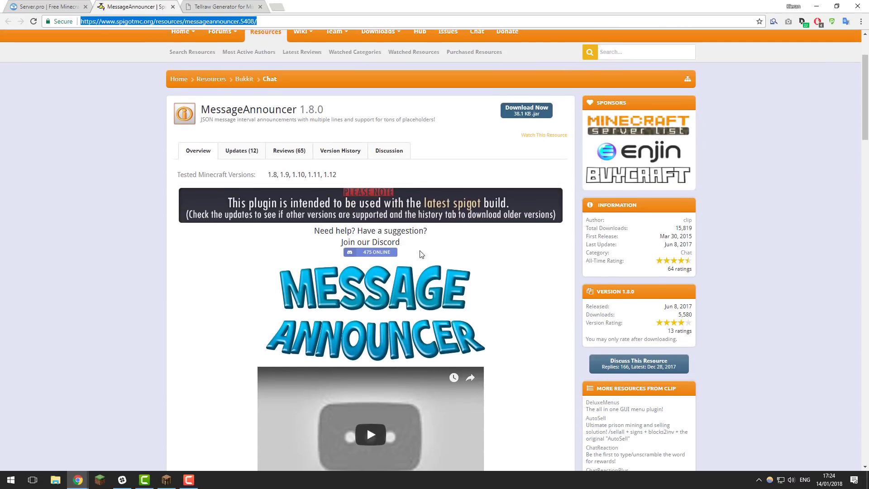